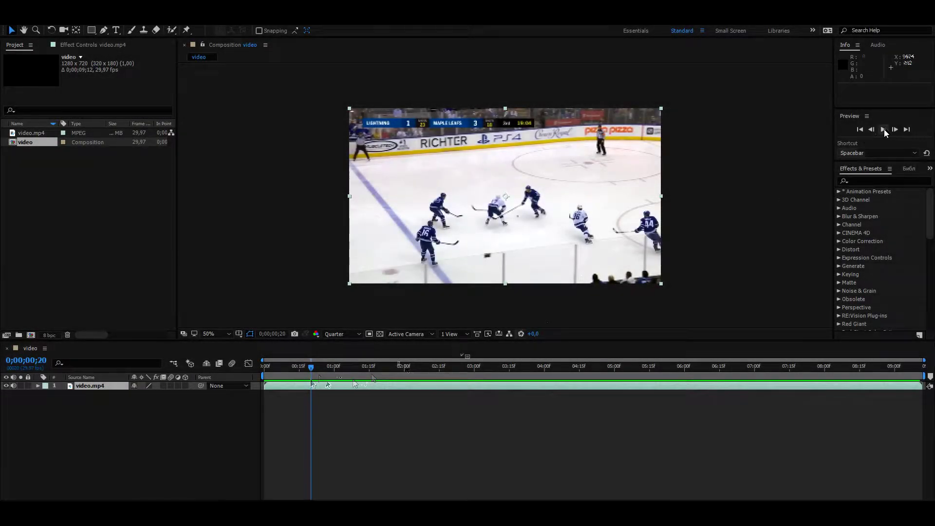
# Play back to the cut, step to the first goal frame at 0;00;02;27 and add a composition marker
pyautogui.click(883, 130)
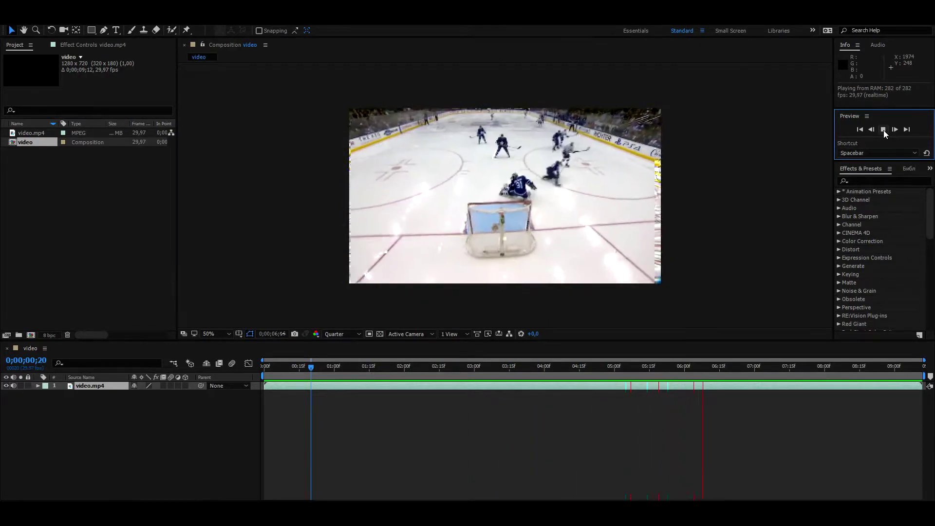
pyautogui.click(319, 385)
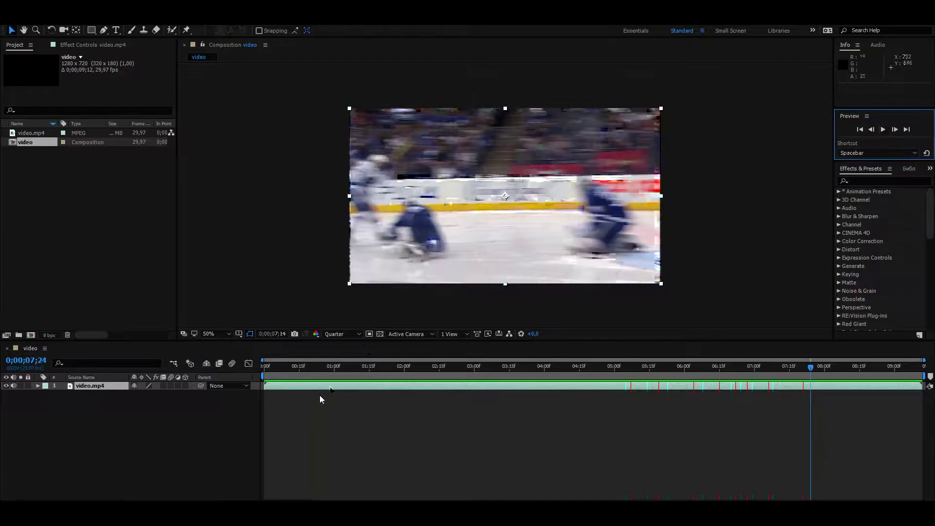
pyautogui.click(885, 129)
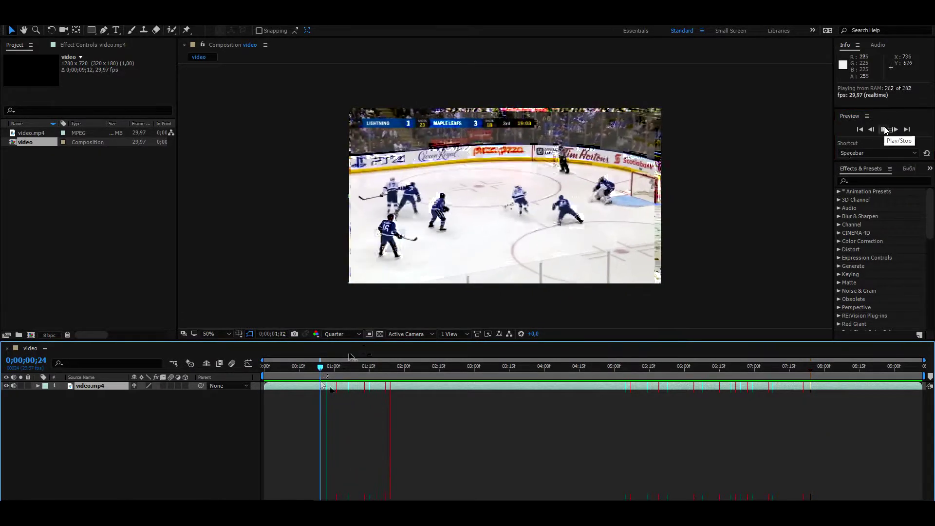
pyautogui.click(884, 128)
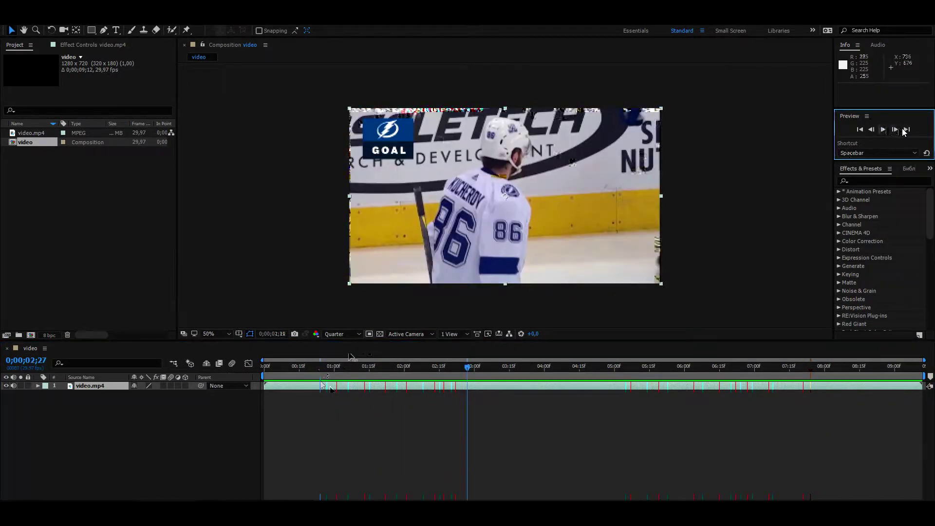
pyautogui.click(894, 129)
pyautogui.hotkey('shift', '1')
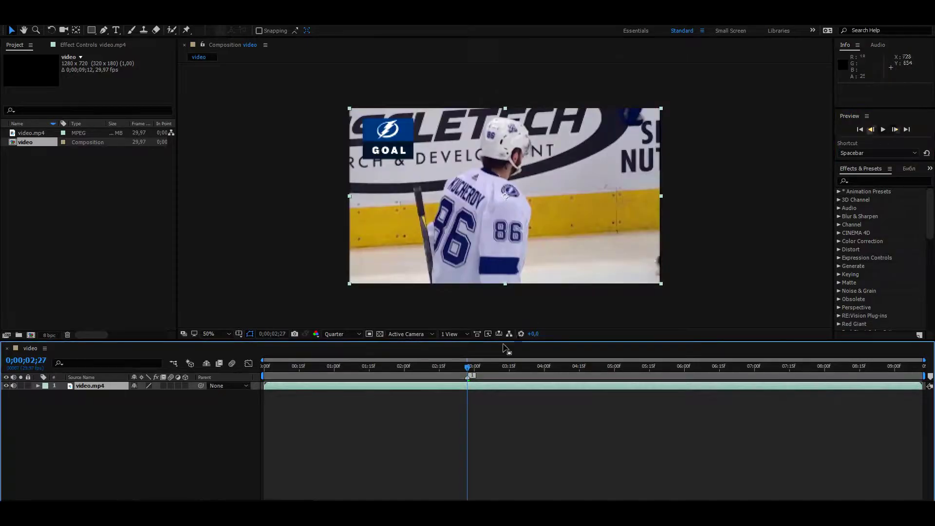
pyautogui.moveTo(472, 372)
pyautogui.mouseDown()
pyautogui.moveTo(527, 379)
pyautogui.moveTo(521, 387)
pyautogui.moveTo(466, 370)
pyautogui.mouseUp()
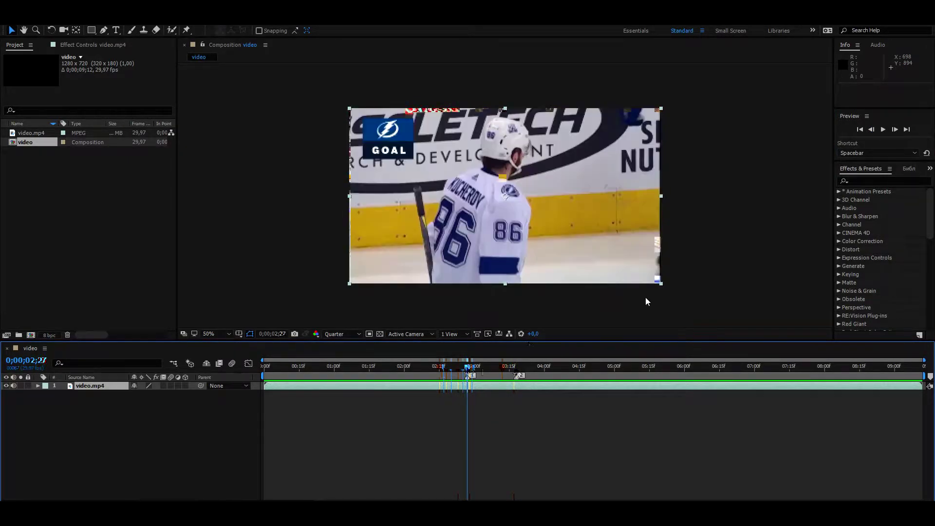
# Apply Motion Tile to video.mp4 with output width and height of 300, then reveal Rotation
pyautogui.click(856, 180)
pyautogui.write('mo')
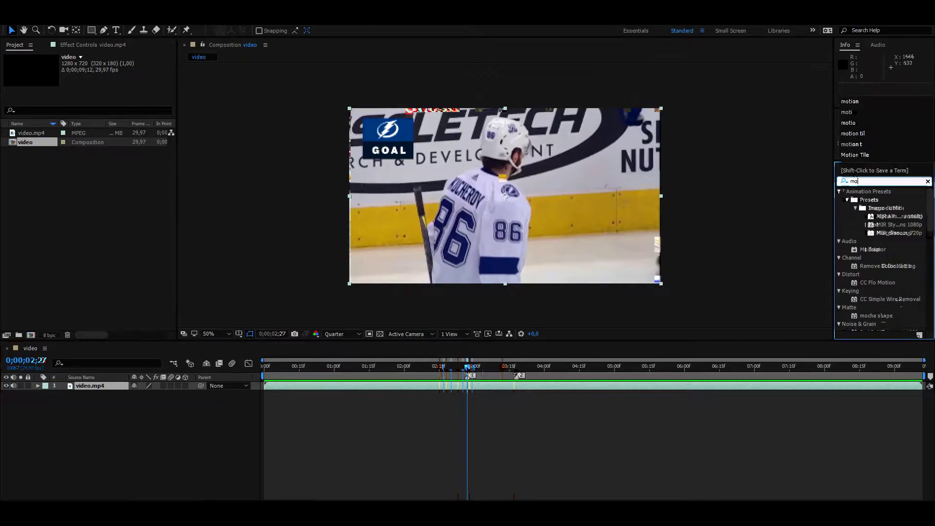
pyautogui.write('ti')
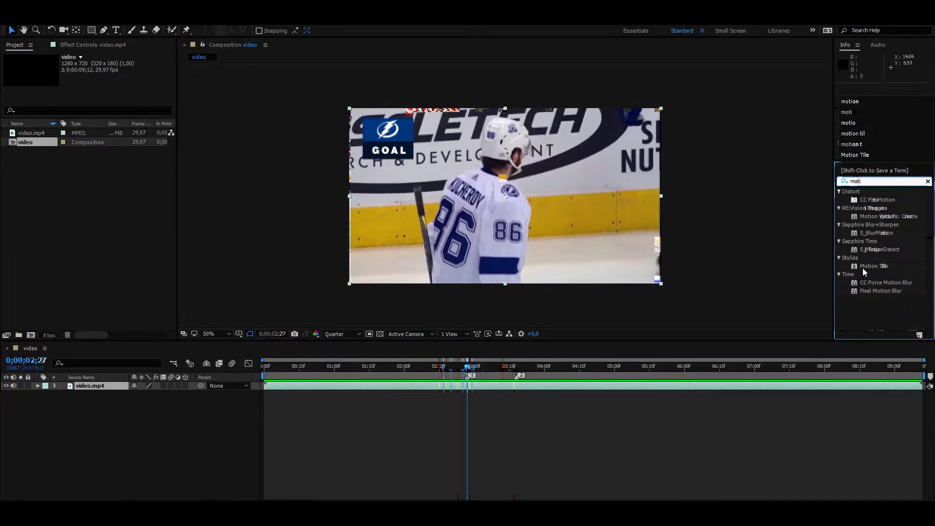
pyautogui.doubleClick(873, 266)
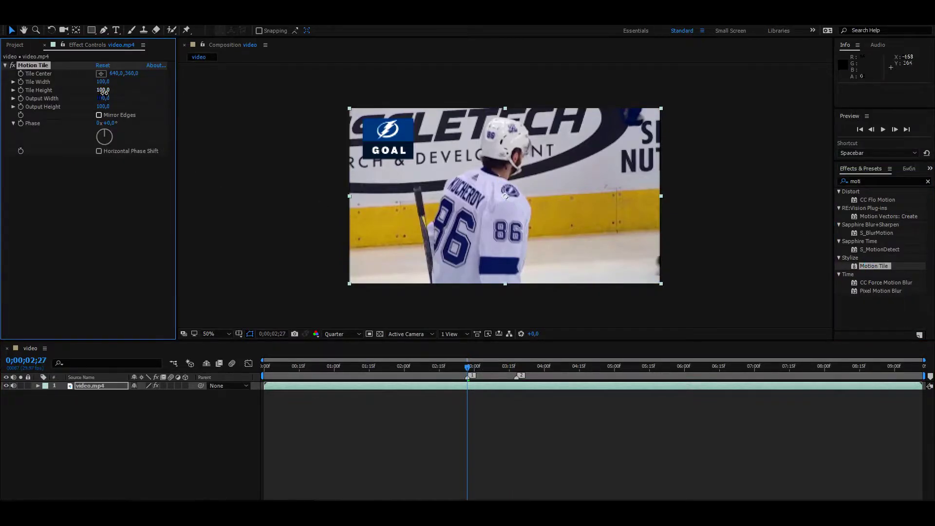
pyautogui.write('0')
pyautogui.press('Return')
pyautogui.write('0')
pyautogui.press('Return')
pyautogui.click(475, 386)
pyautogui.press('r')
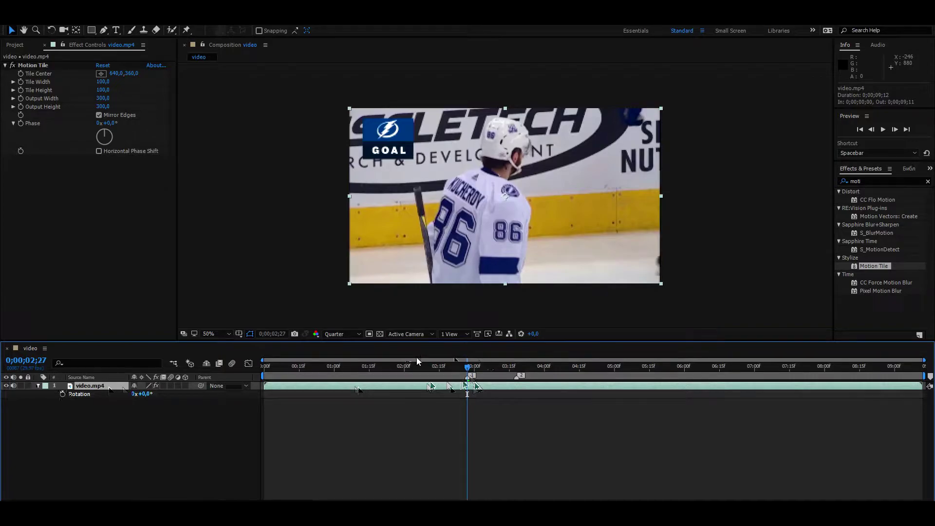
# Split the layer at the cut and keyframe the lower part's Rotation from 0° at 02;10 to 90° at 02;26
pyautogui.hotkey('ctrl', 'shift', 'd')
pyautogui.click(870, 129)
pyautogui.click(38, 386)
pyautogui.click(38, 395)
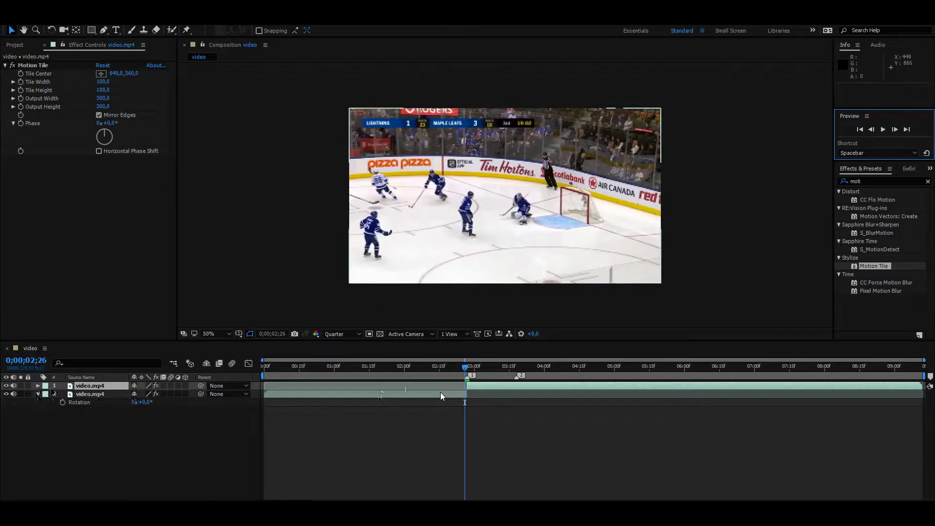
pyautogui.click(457, 396)
pyautogui.press('r')
pyautogui.click(62, 402)
pyautogui.moveTo(460, 406); pyautogui.dragTo(428, 415)
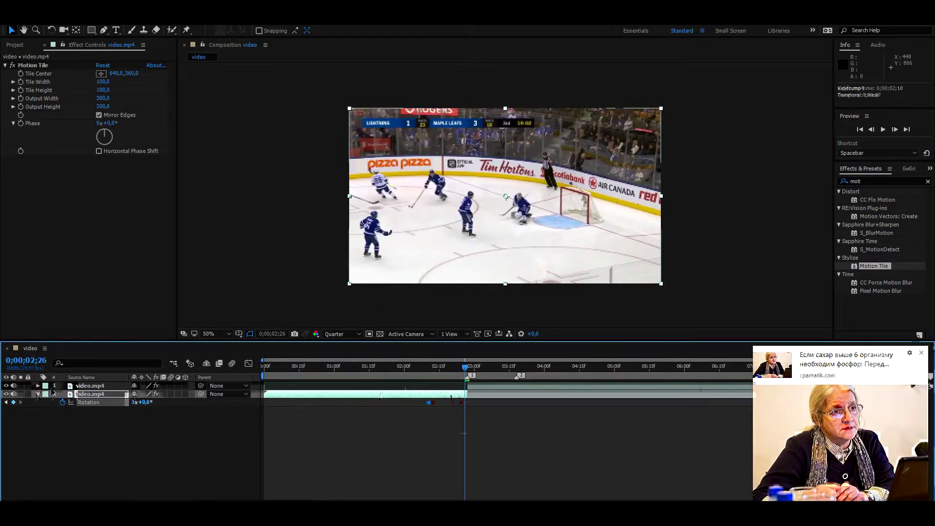
pyautogui.click(922, 354)
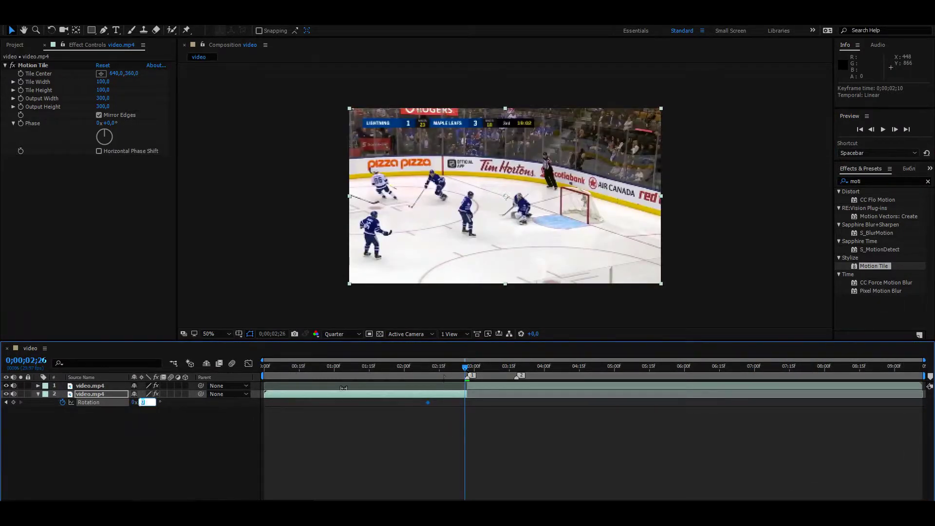
pyautogui.press('Return')
# Easy-ease both rotation keyframes and lengthen the ease-out in the Graph Editor
pyautogui.moveTo(477, 404); pyautogui.dragTo(402, 402)
pyautogui.press('F9')
pyautogui.click(465, 403)
pyautogui.hotkey('shift', 'F3')
pyautogui.moveTo(439, 478); pyautogui.dragTo(484, 483)
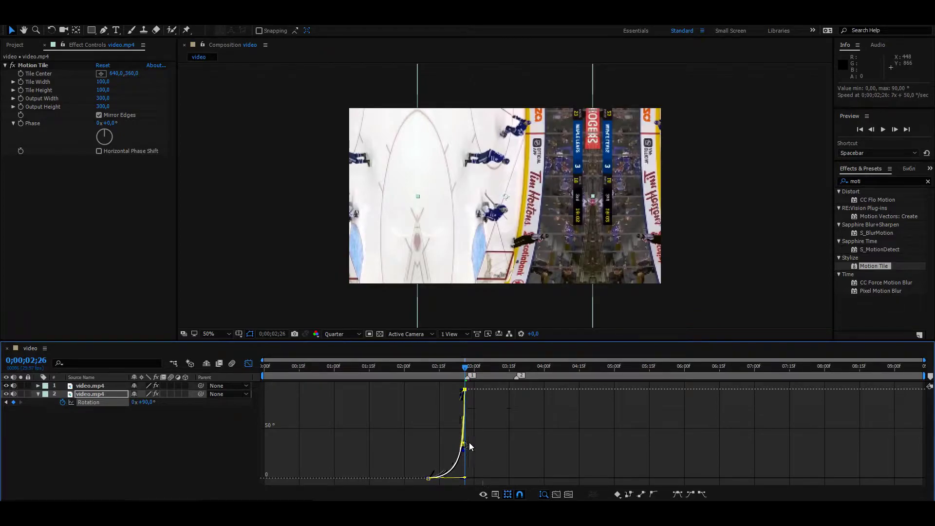
pyautogui.click(249, 364)
# Steepen the rotation curve near the cut, then move onto the cut with the next clip selected
pyautogui.moveTo(371, 366); pyautogui.dragTo(467, 384)
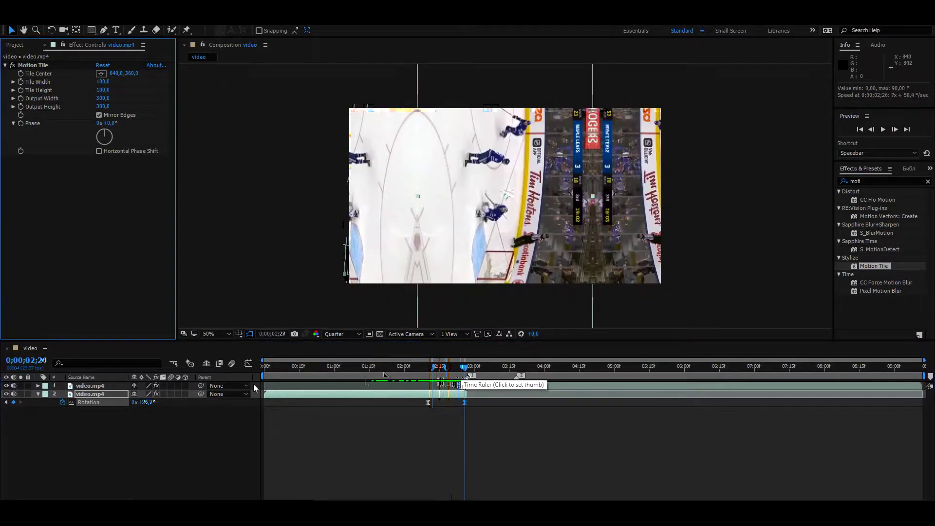
pyautogui.click(248, 363)
pyautogui.moveTo(463, 443); pyautogui.dragTo(463, 447)
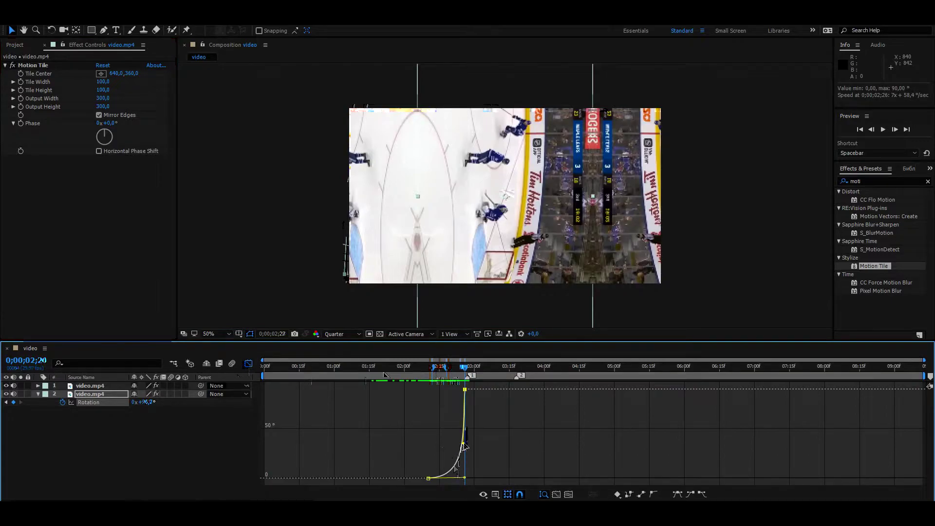
pyautogui.click(249, 363)
pyautogui.press('pagedown')
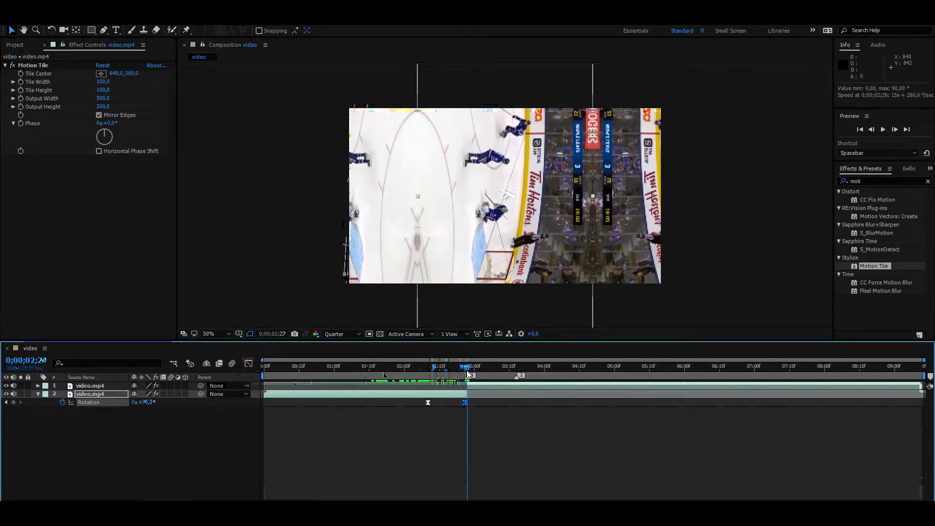
pyautogui.click(38, 394)
pyautogui.click(475, 386)
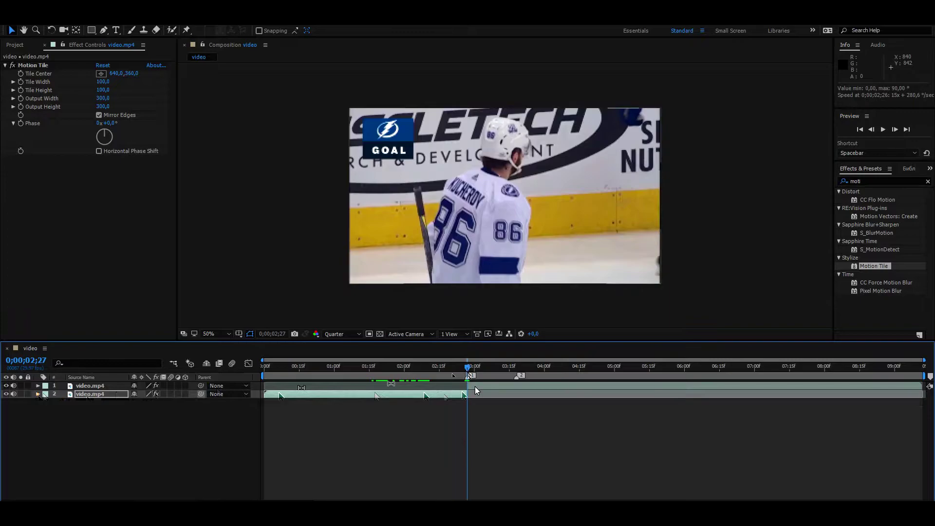
# Keyframe the upper layer's Rotation at -90° on 02;27 and 0° at 03;06
pyautogui.press('r')
pyautogui.click(62, 394)
pyautogui.moveTo(469, 395); pyautogui.dragTo(490, 399)
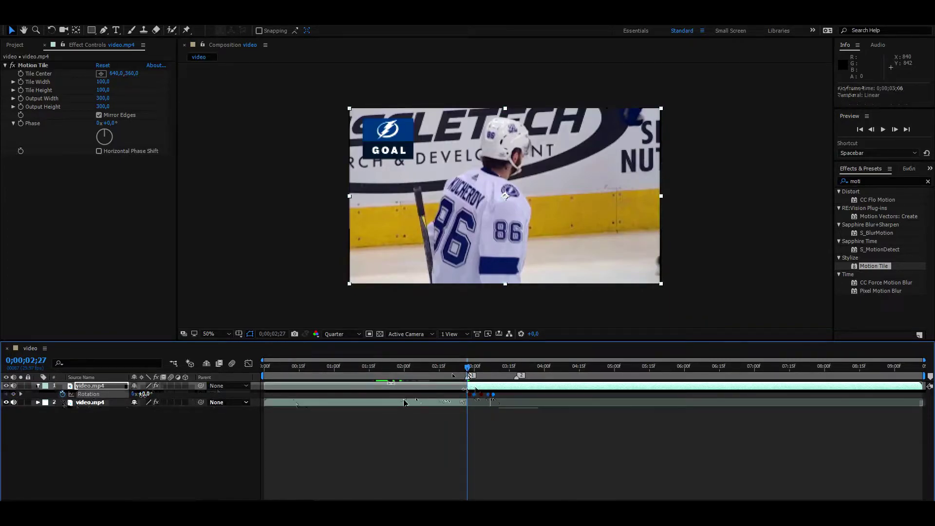
pyautogui.write('-90')
pyautogui.press('Return')
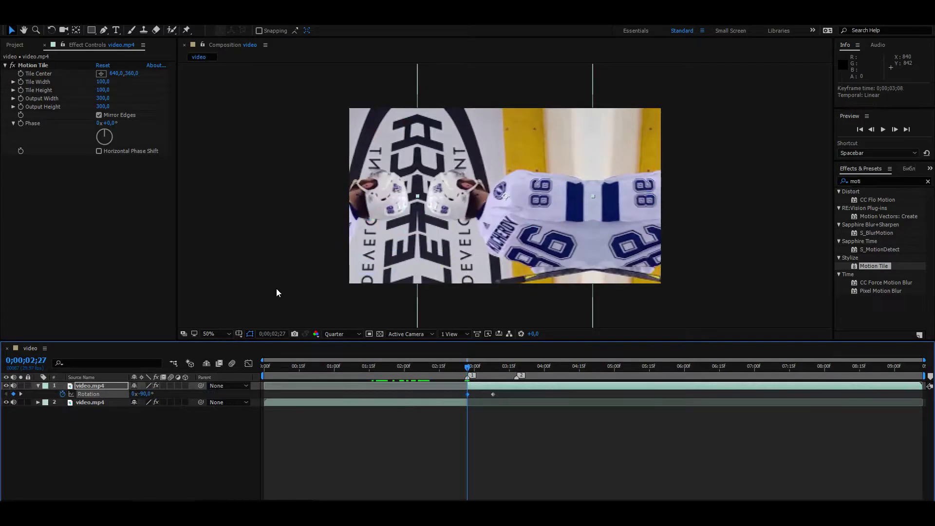
# Easy-ease both rotation keyframes, reshape their handles in the Graph Editor, and preview the spin
pyautogui.moveTo(501, 411); pyautogui.dragTo(451, 396)
pyautogui.press('F9')
pyautogui.click(467, 395)
pyautogui.click(250, 364)
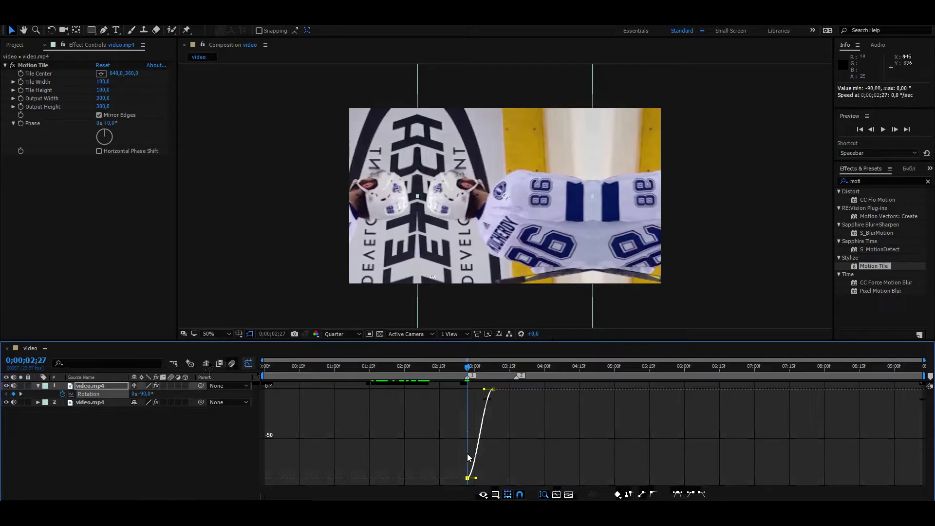
pyautogui.moveTo(474, 478); pyautogui.dragTo(468, 422)
pyautogui.moveTo(486, 391)
pyautogui.mouseDown()
pyautogui.moveTo(477, 393)
pyautogui.moveTo(476, 375)
pyautogui.moveTo(503, 386)
pyautogui.mouseUp()
pyautogui.click(248, 363)
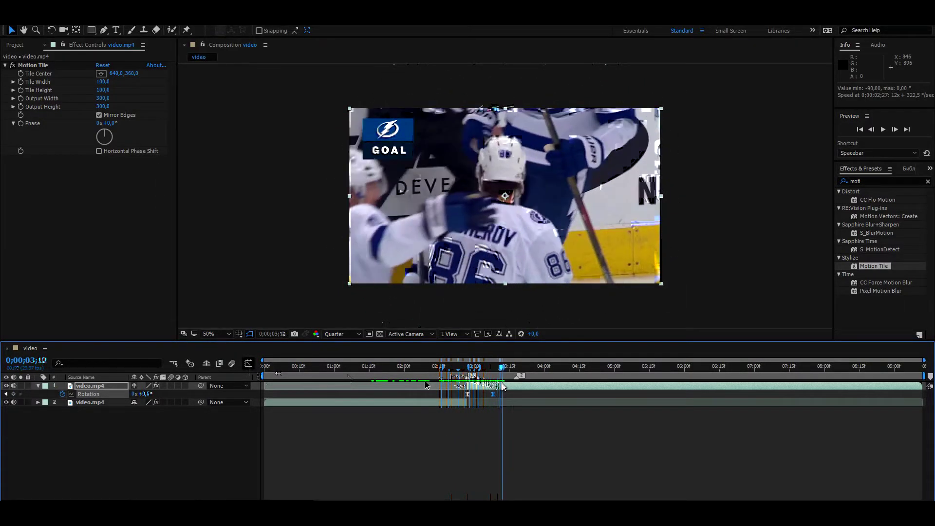
pyautogui.click(883, 130)
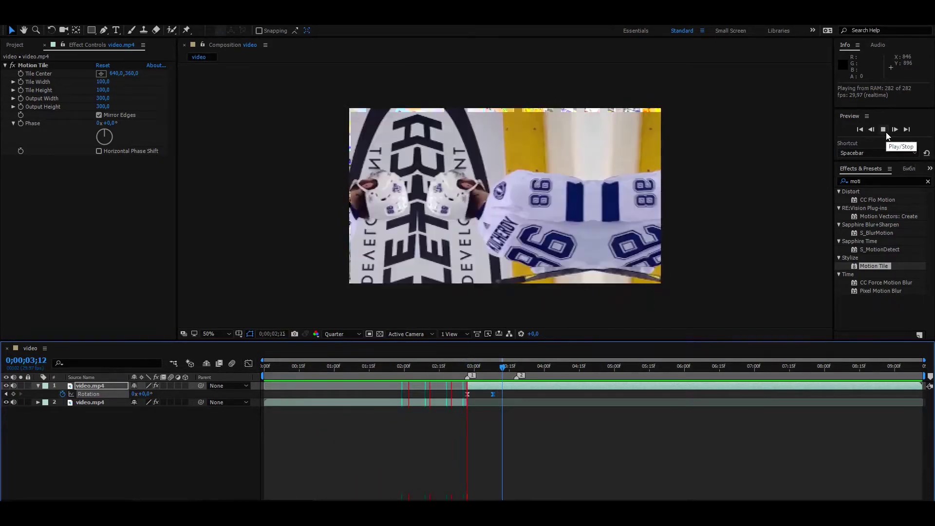
pyautogui.click(886, 132)
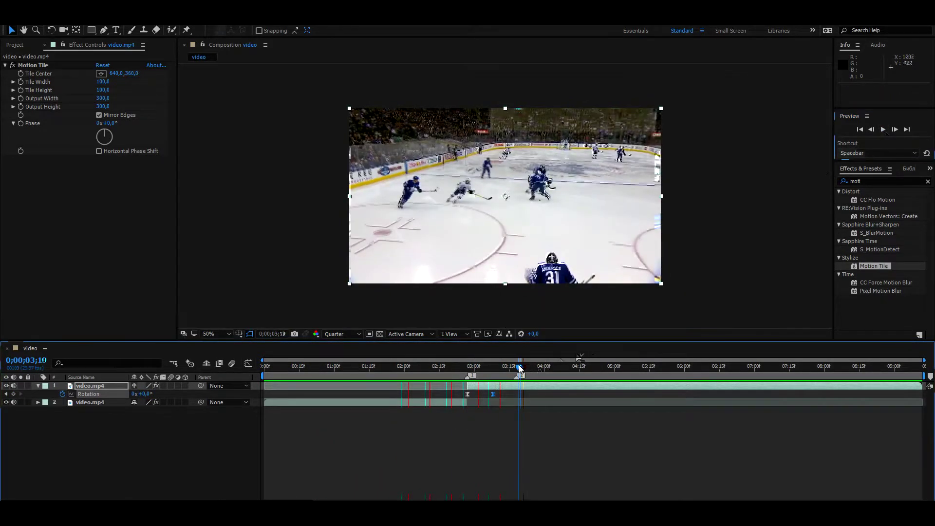
# Split at 03;18 and keyframe the middle layer's Scale from 100% at 03;07 to 210% at 03;17
pyautogui.hotkey('ctrl', 'shift', 'd')
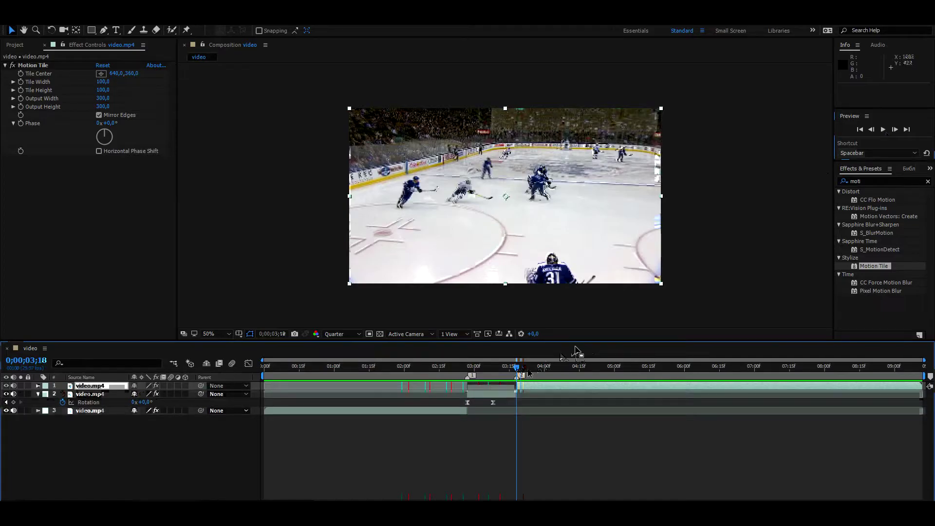
pyautogui.click(871, 129)
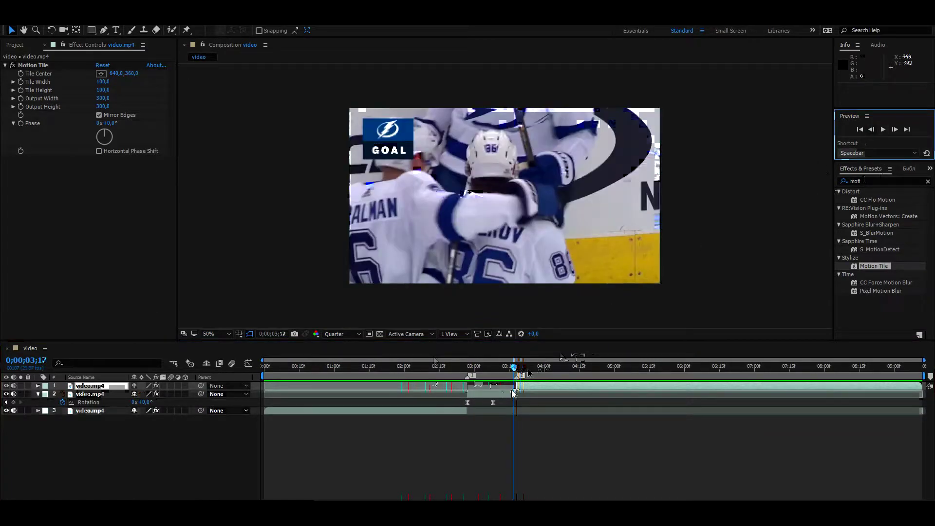
pyautogui.click(512, 394)
pyautogui.press('s')
pyautogui.click(63, 402)
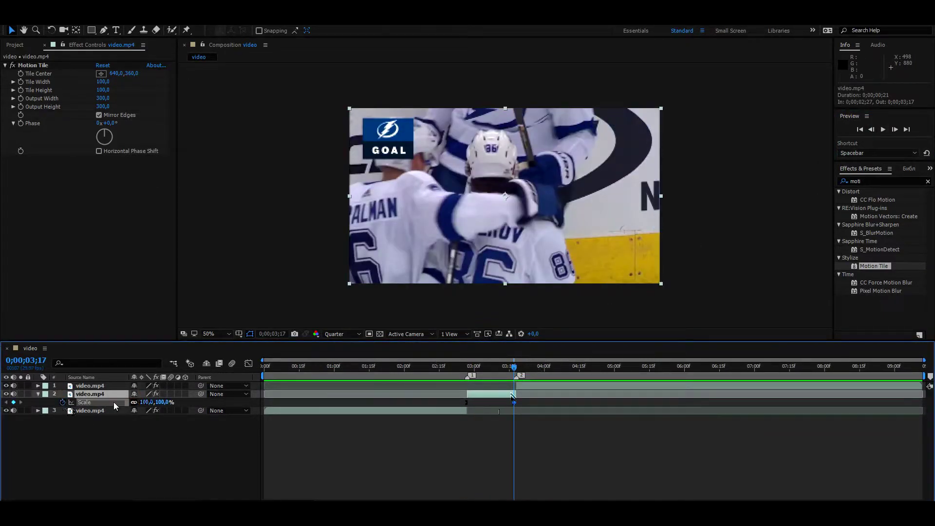
pyautogui.moveTo(512, 402); pyautogui.dragTo(491, 405)
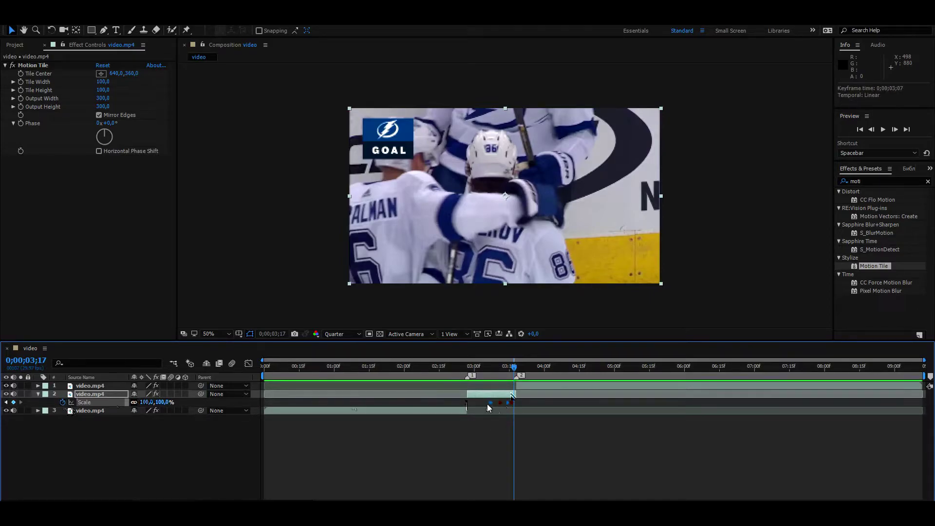
pyautogui.write('10')
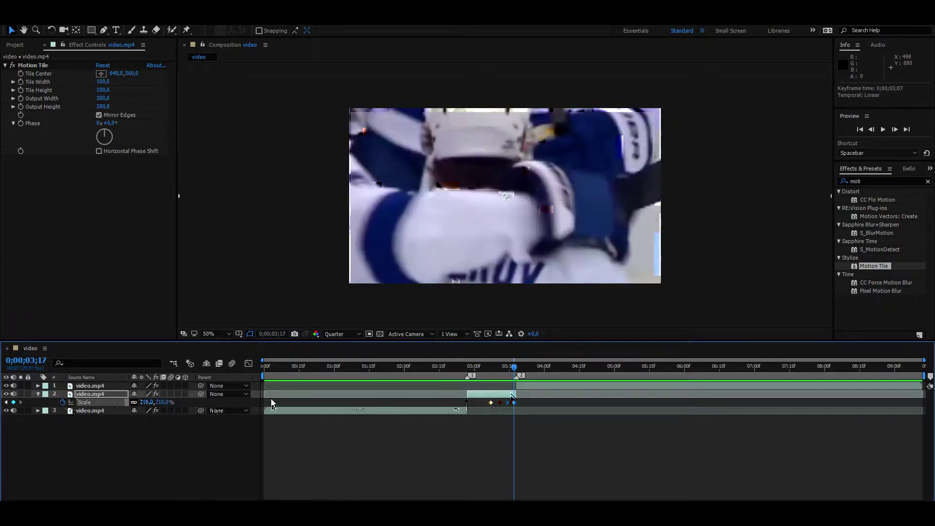
pyautogui.press('Return')
pyautogui.click(248, 364)
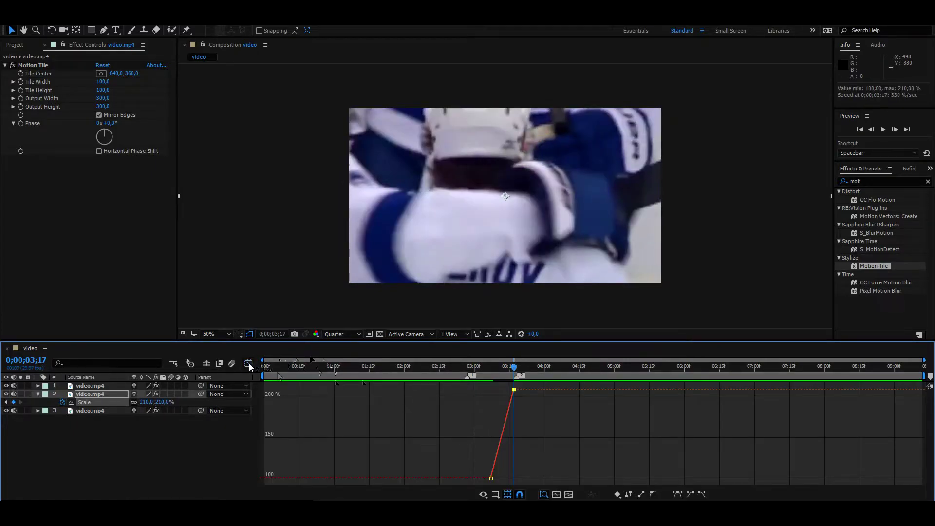
# Apply Keyframe Assistant > Easy Ease In to layer 2's two Scale keyframes
pyautogui.click(248, 363)
pyautogui.moveTo(479, 398); pyautogui.dragTo(512, 405)
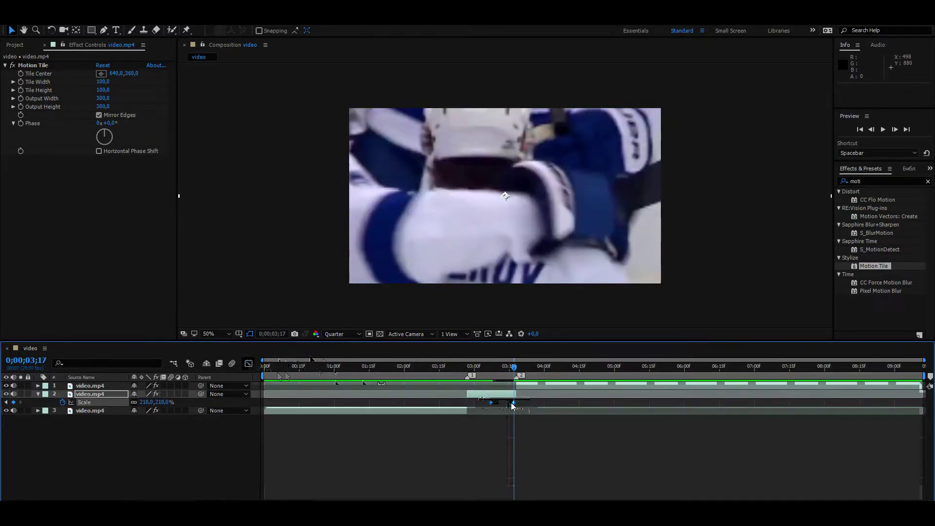
pyautogui.rightClick(512, 405)
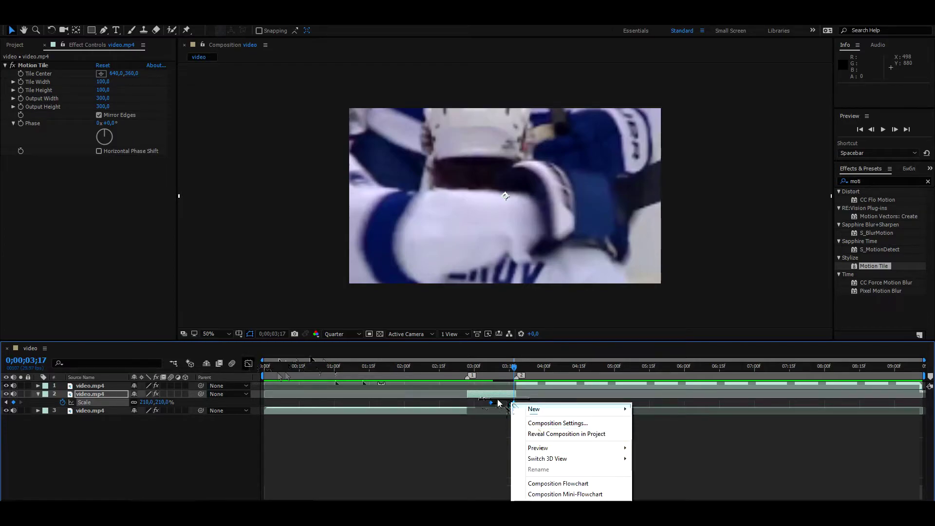
pyautogui.click(513, 401)
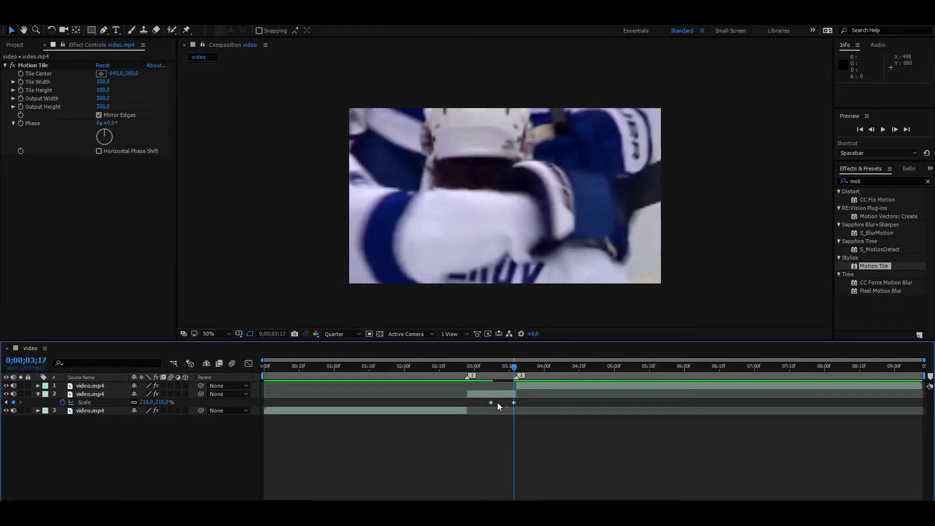
pyautogui.rightClick(513, 406)
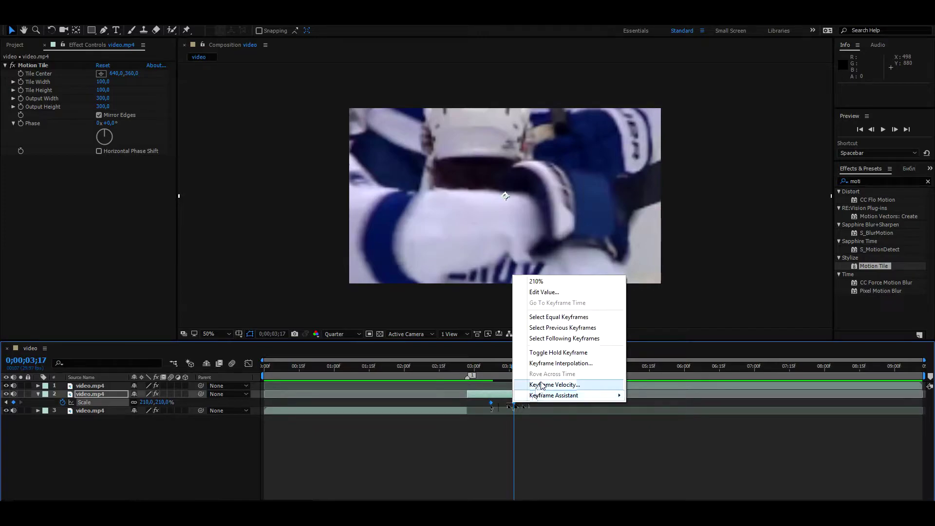
pyautogui.moveTo(586, 400)
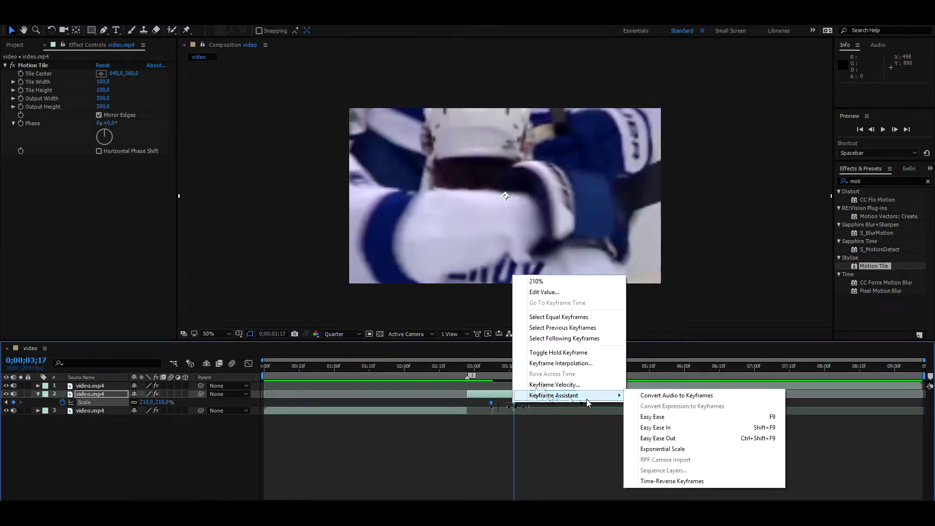
pyautogui.click(678, 431)
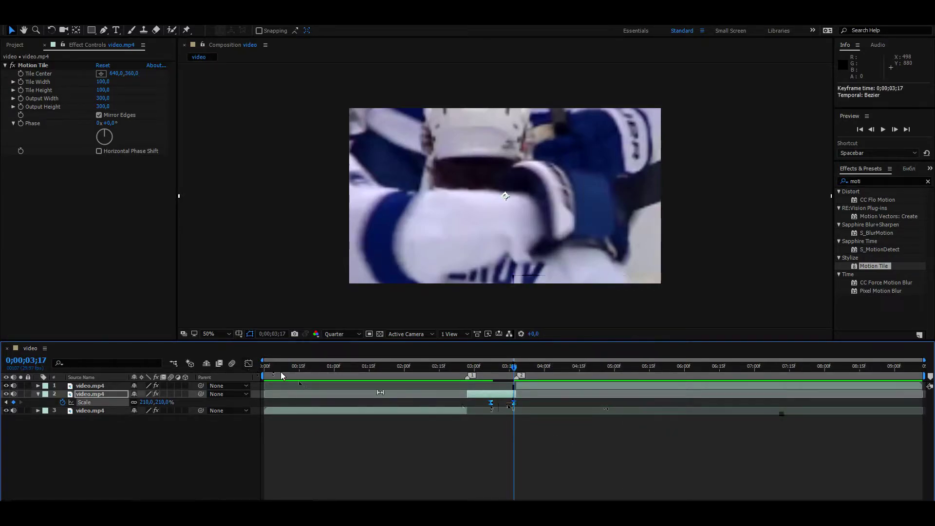
# Pull out the influence handle in the speed graph to steepen the ease into 210%
pyautogui.click(249, 364)
pyautogui.moveTo(492, 477); pyautogui.dragTo(542, 478)
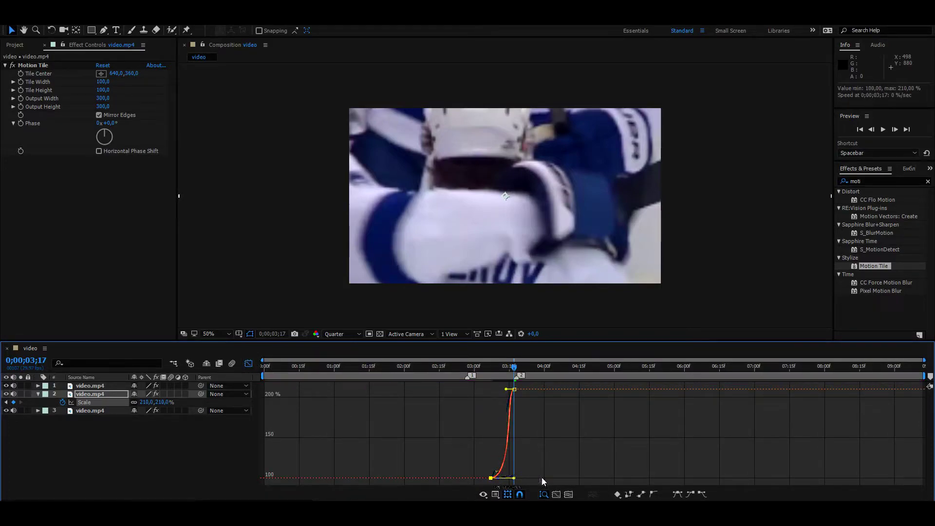
pyautogui.moveTo(506, 390)
pyautogui.mouseDown()
pyautogui.moveTo(508, 459)
pyautogui.moveTo(512, 448)
pyautogui.mouseUp()
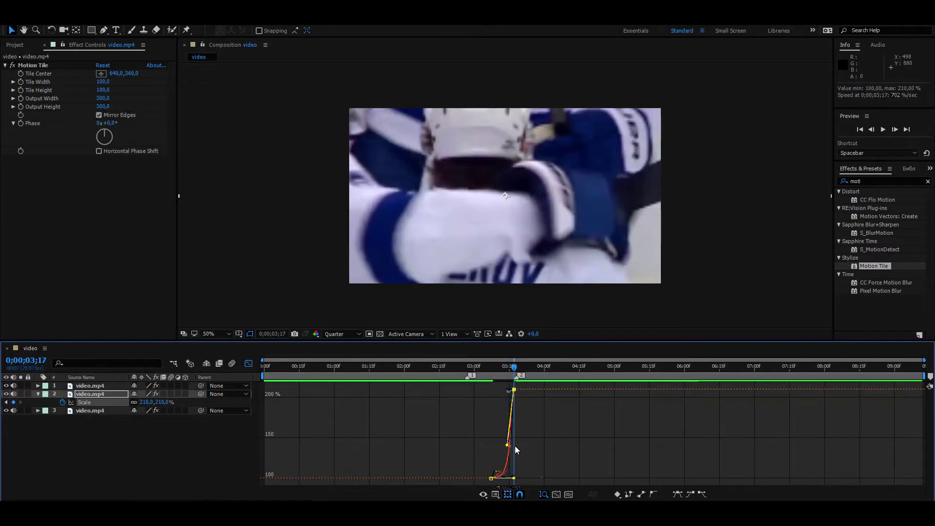
pyautogui.hotkey('shift', 'F3')
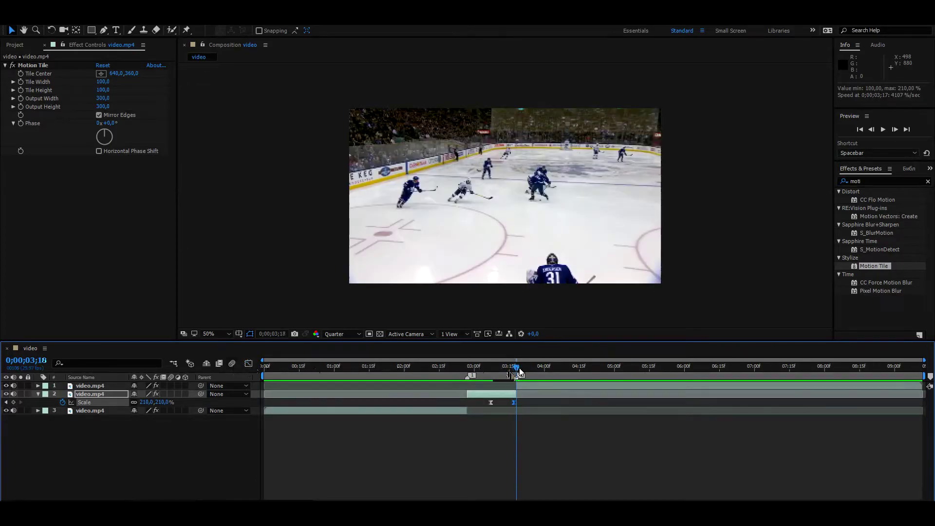
pyautogui.click(38, 394)
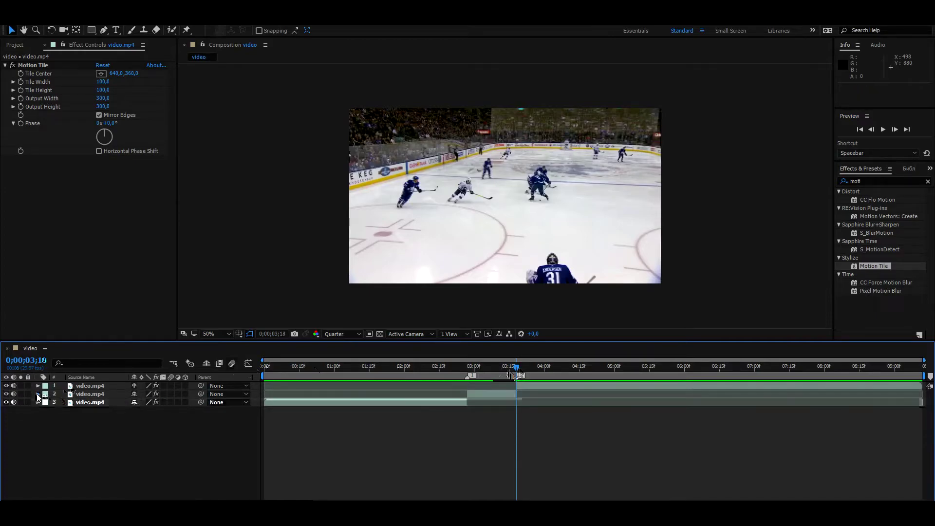
# Keyframe layer 1's Scale from 50% at 03;18 to 100% at 04;03
pyautogui.click(520, 386)
pyautogui.press('s')
pyautogui.click(62, 393)
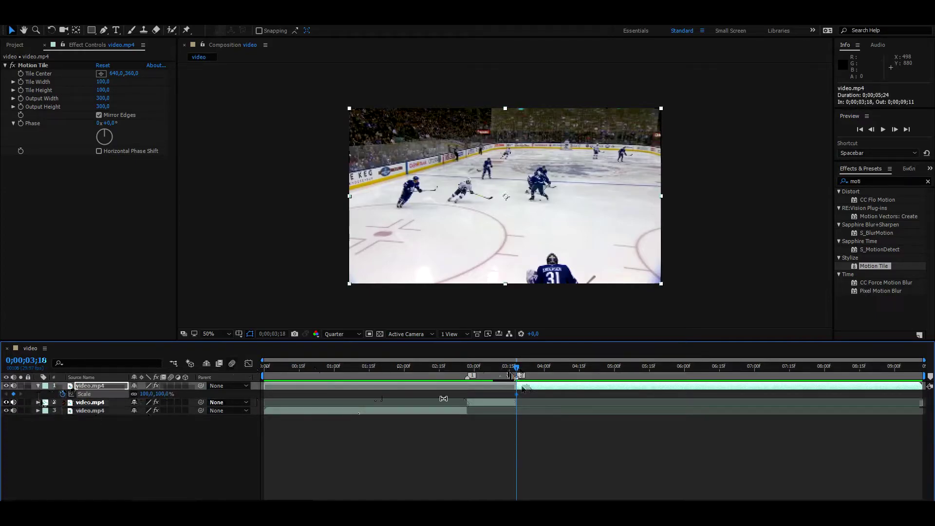
pyautogui.click(519, 395)
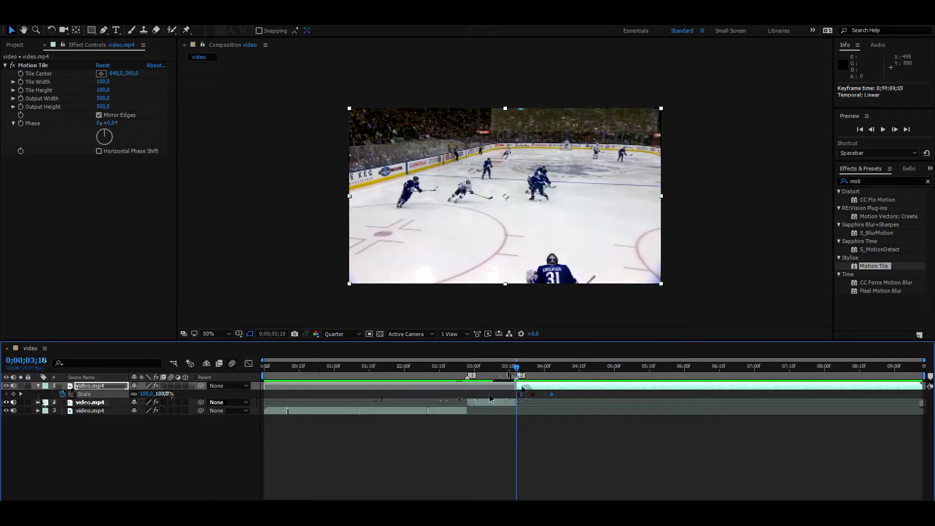
pyautogui.click(164, 393)
pyautogui.press('Return')
pyautogui.click(551, 394)
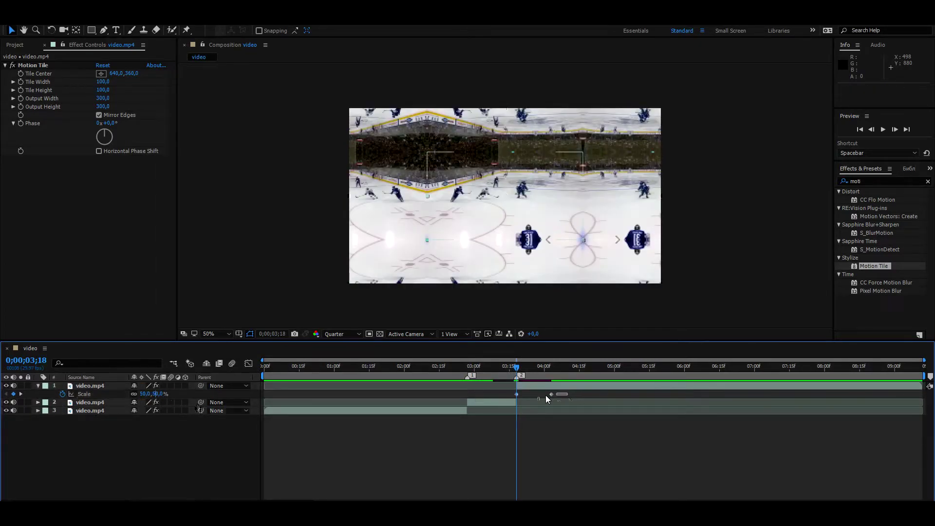
# Drag the Scale graph handle so the zoom-out starts fast and eases into 100%, then preview
pyautogui.click(249, 364)
pyautogui.click(516, 477)
pyautogui.moveTo(533, 447)
pyautogui.mouseDown()
pyautogui.moveTo(515, 411)
pyautogui.moveTo(525, 389)
pyautogui.mouseUp()
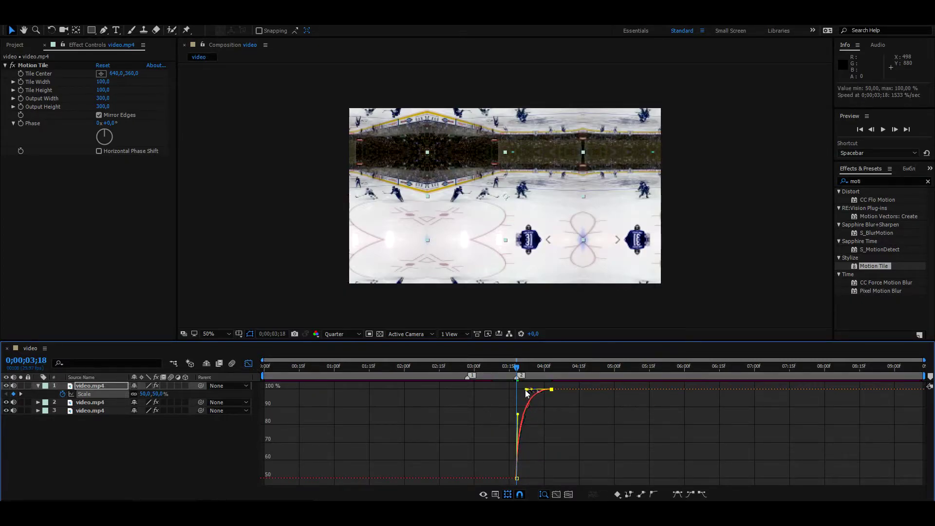
pyautogui.click(248, 364)
pyautogui.click(886, 129)
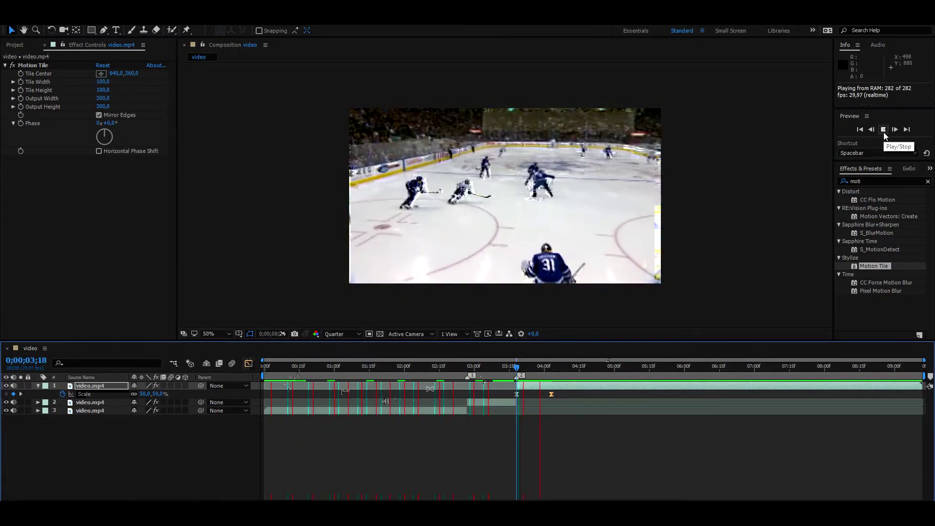
# Enable composition motion blur and the motion blur switch on all three layers, then preview
pyautogui.click(884, 131)
pyautogui.click(884, 131)
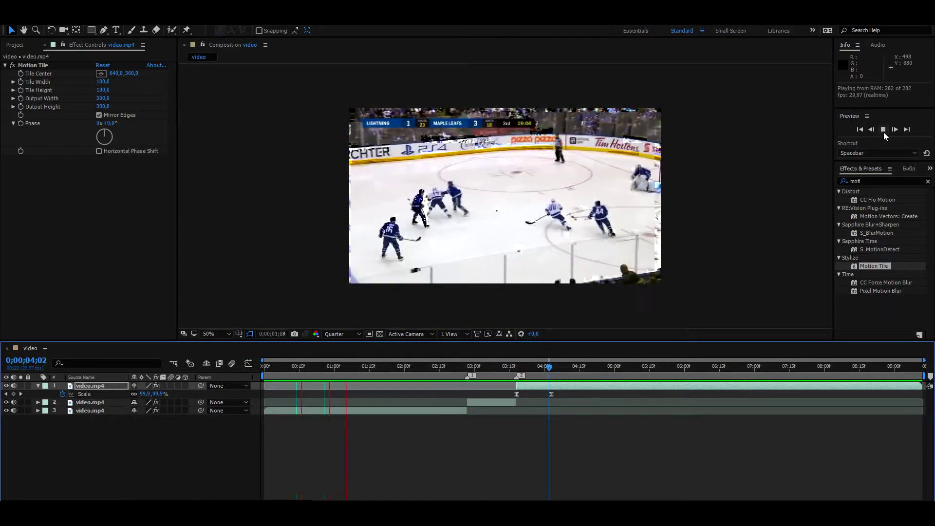
pyautogui.click(883, 130)
pyautogui.click(230, 364)
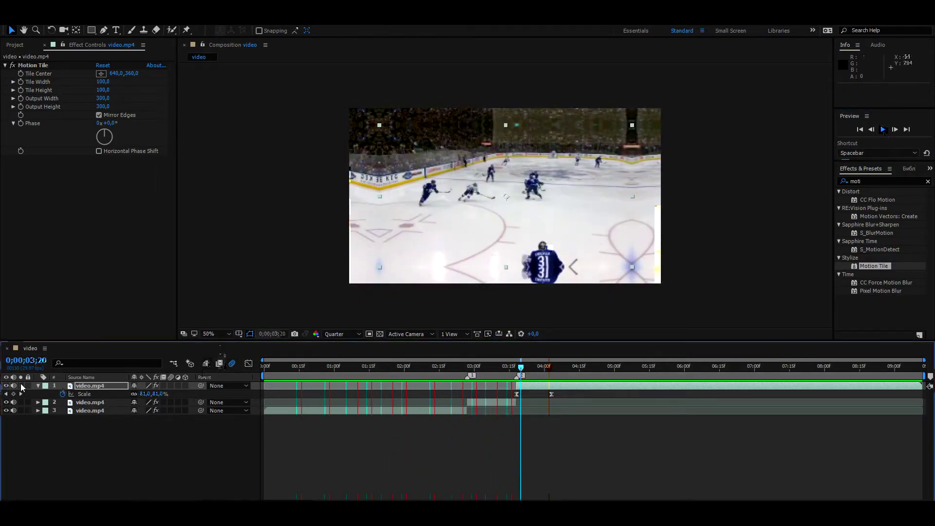
pyautogui.click(37, 385)
pyautogui.moveTo(168, 385); pyautogui.dragTo(171, 401)
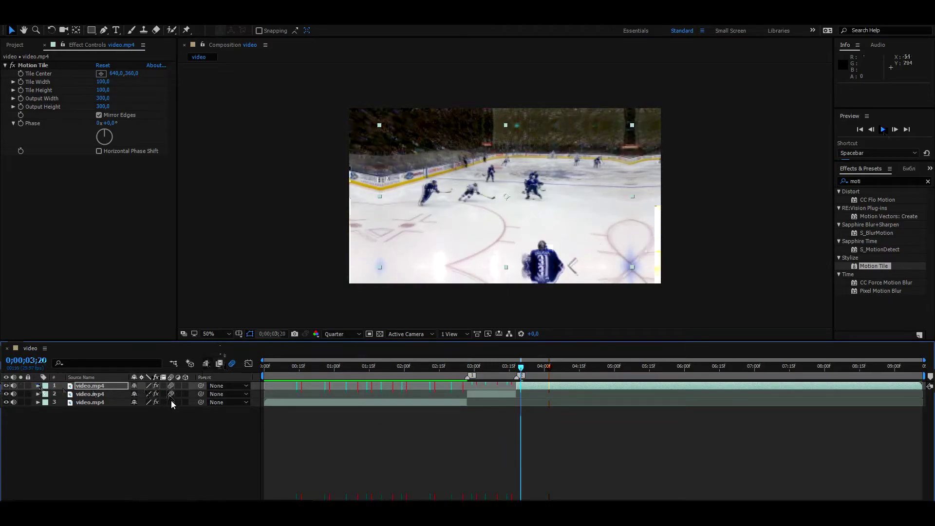
pyautogui.press('space')
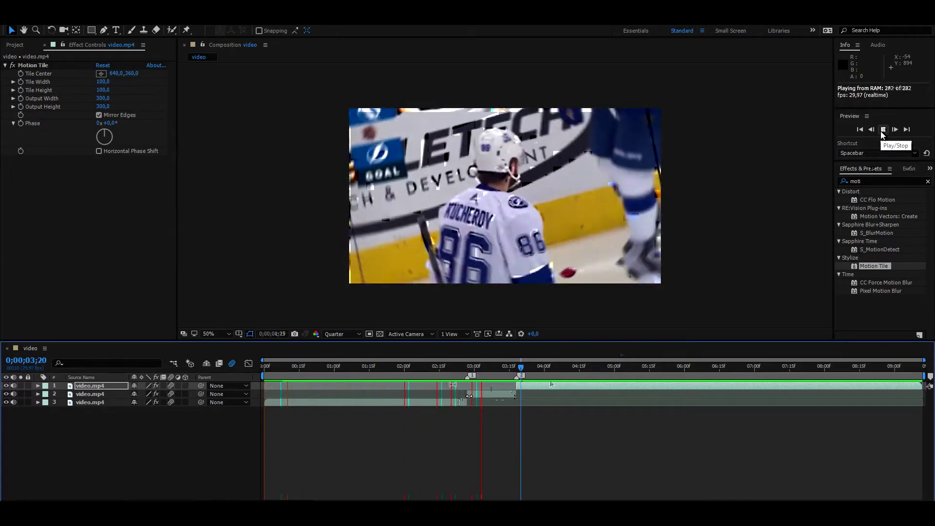
# Review the blurred transitions, then turn motion blur off for the composition and layers 2 and 3
pyautogui.click(881, 131)
pyautogui.click(881, 130)
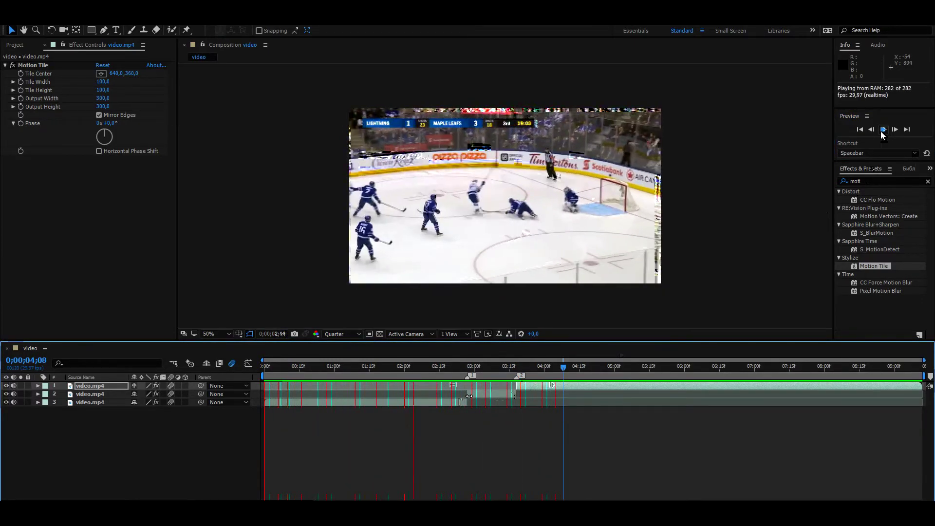
pyautogui.click(881, 130)
pyautogui.click(881, 131)
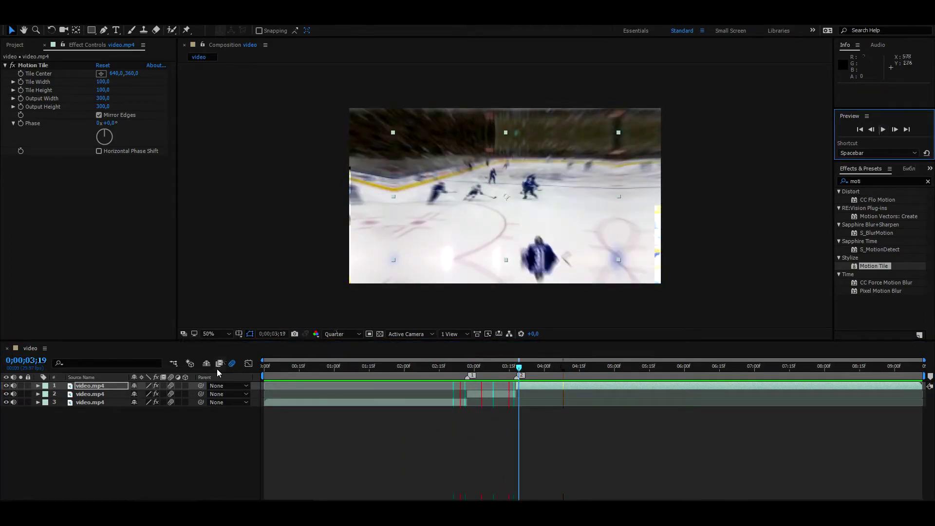
pyautogui.click(231, 363)
pyautogui.moveTo(171, 393); pyautogui.dragTo(171, 407)
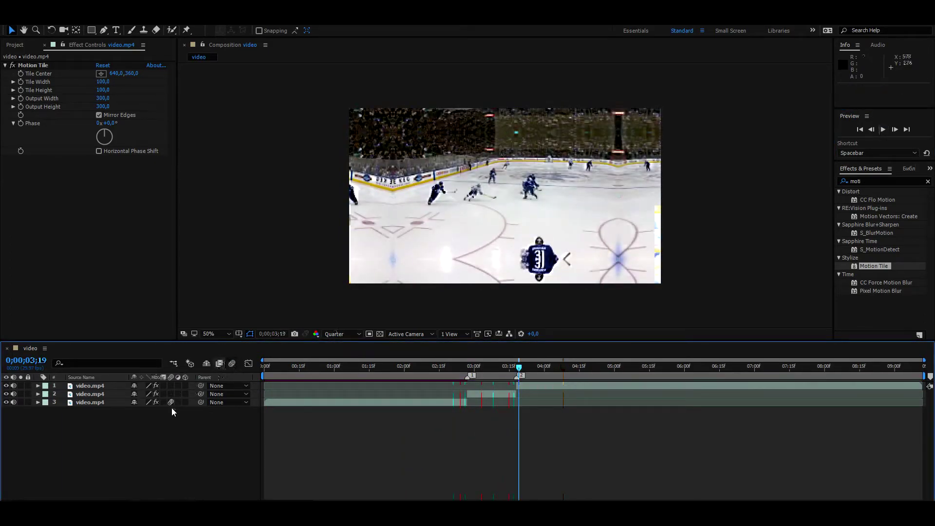
# Search 'rsmb' and drag RSMB Pro onto layer 1, then return to 2;27 with layer 2 selected
pyautogui.click(869, 181)
pyautogui.write('rsmb')
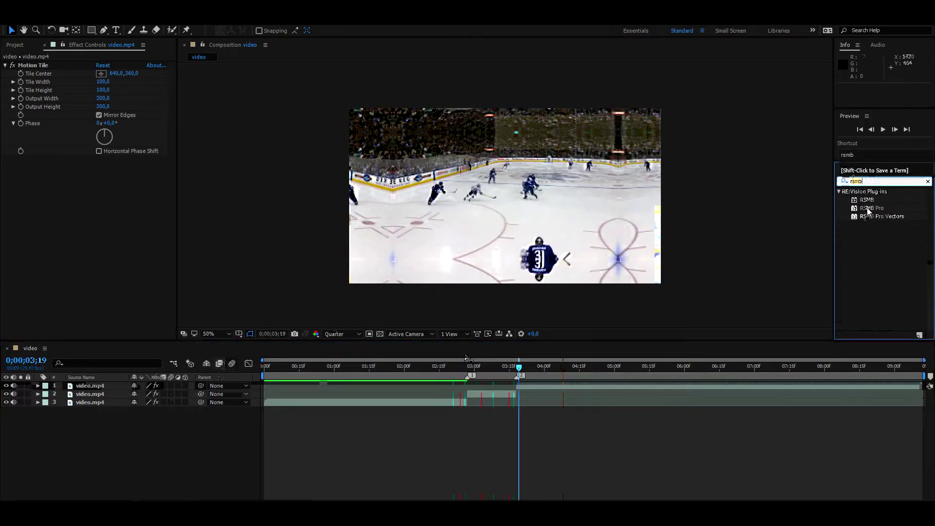
pyautogui.moveTo(868, 210); pyautogui.dragTo(540, 385)
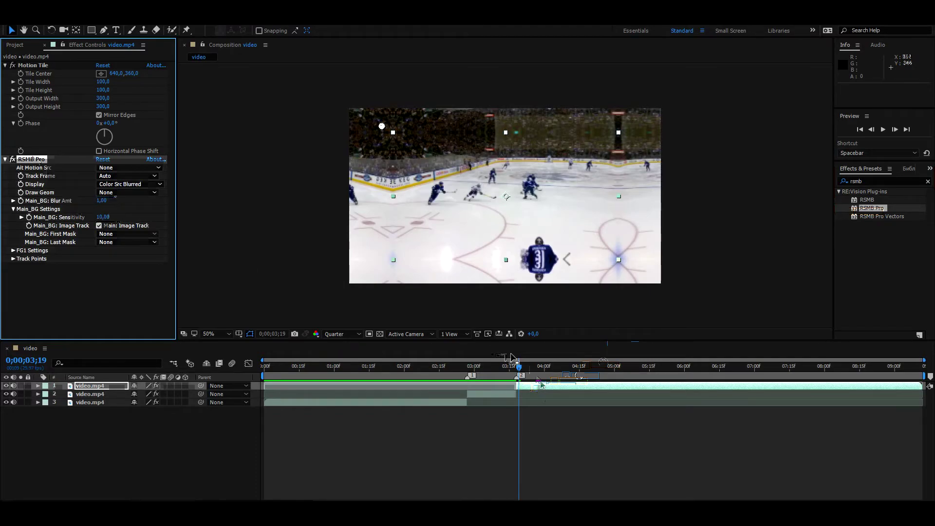
pyautogui.moveTo(516, 364); pyautogui.dragTo(493, 366)
pyautogui.click(466, 366)
pyautogui.click(474, 394)
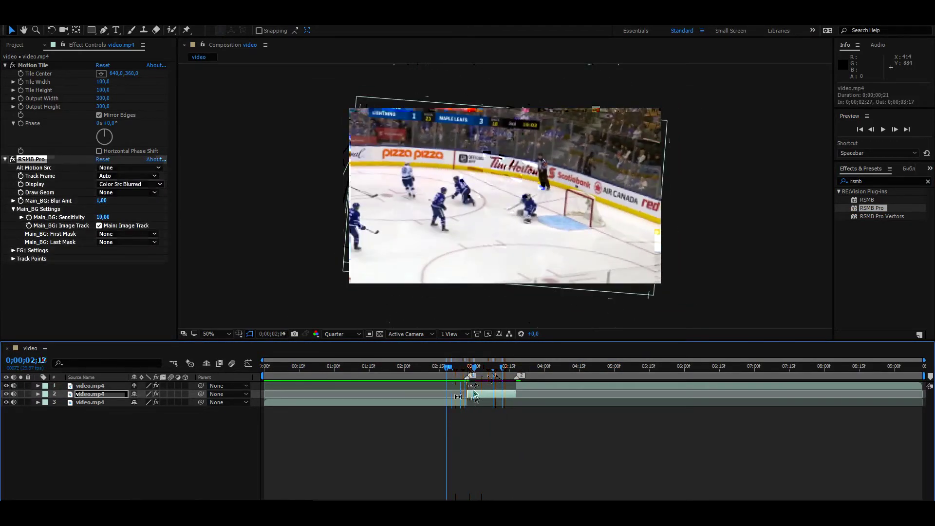
pyautogui.click(457, 402)
pyautogui.click(447, 366)
pyautogui.press('space')
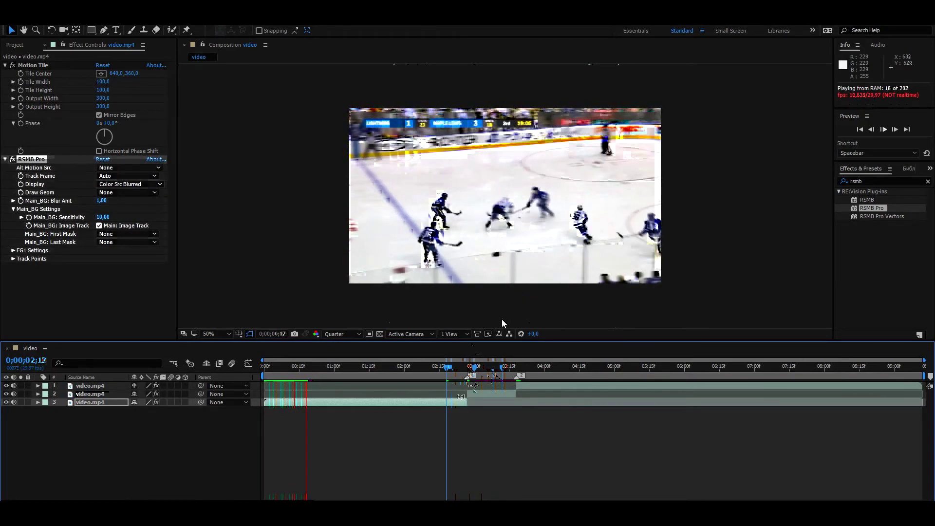
pyautogui.press('space')
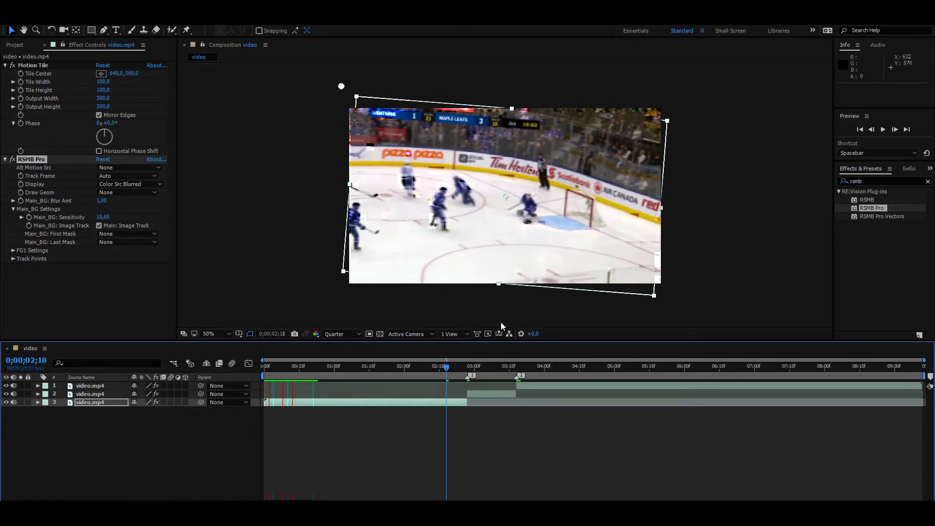
pyautogui.press('Home')
pyautogui.click(883, 130)
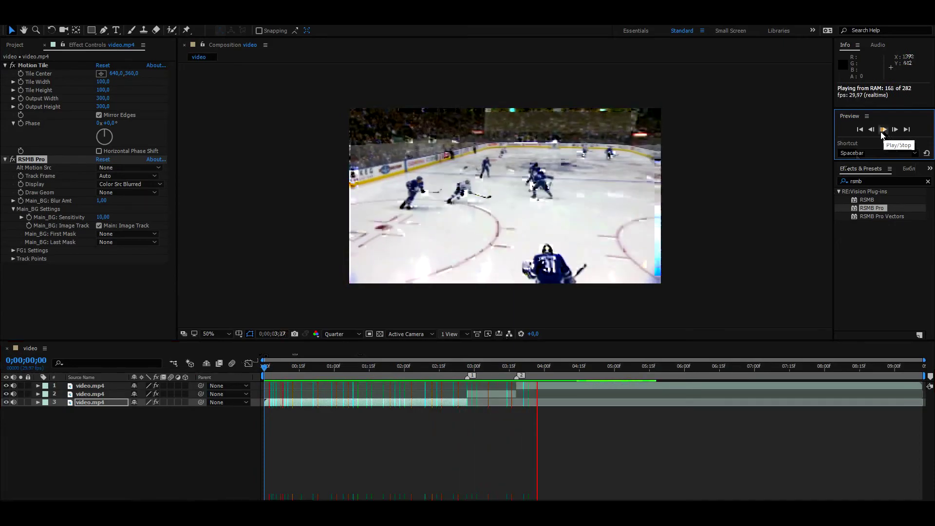
pyautogui.click(436, 372)
pyautogui.moveTo(436, 374)
pyautogui.mouseDown()
pyautogui.moveTo(510, 392)
pyautogui.moveTo(449, 399)
pyautogui.moveTo(554, 408)
pyautogui.mouseUp()
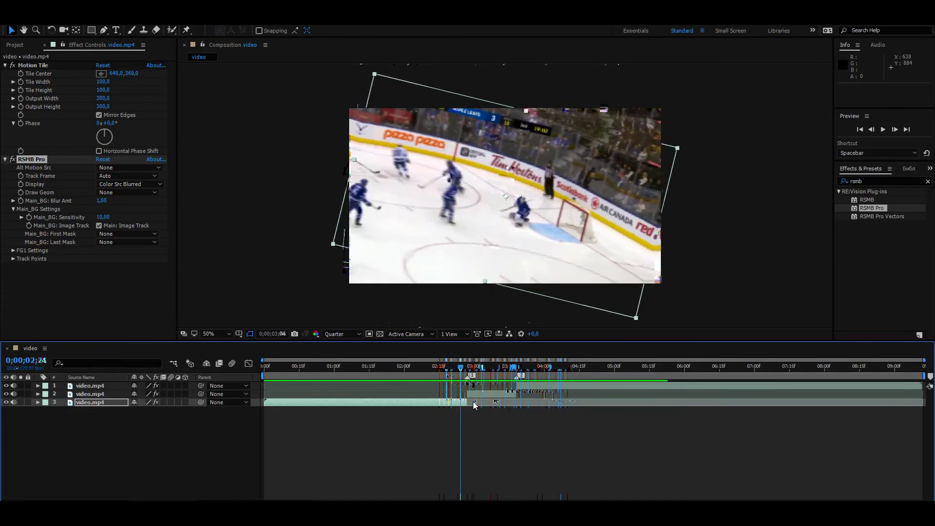